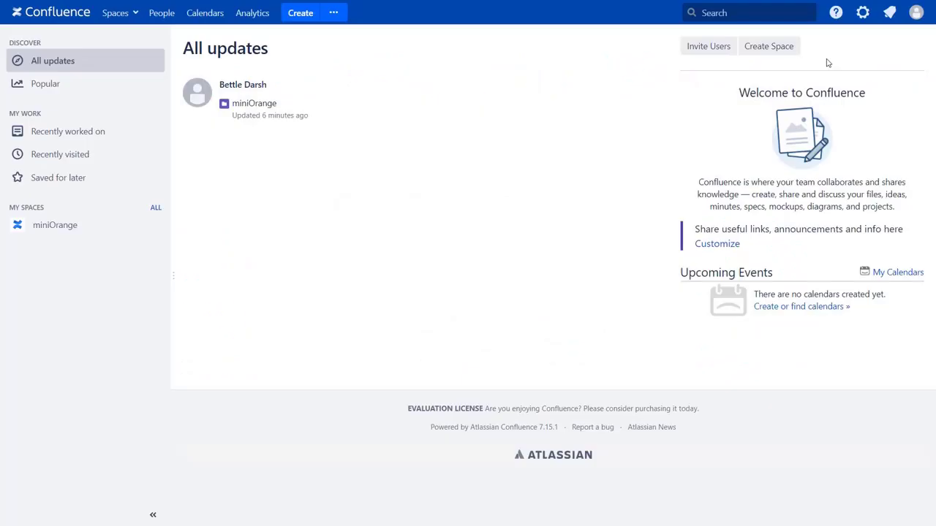
- Search the marketplace for 'oauth sso' and install the miniOrange OAuth SSO app as a free trial
click(862, 16)
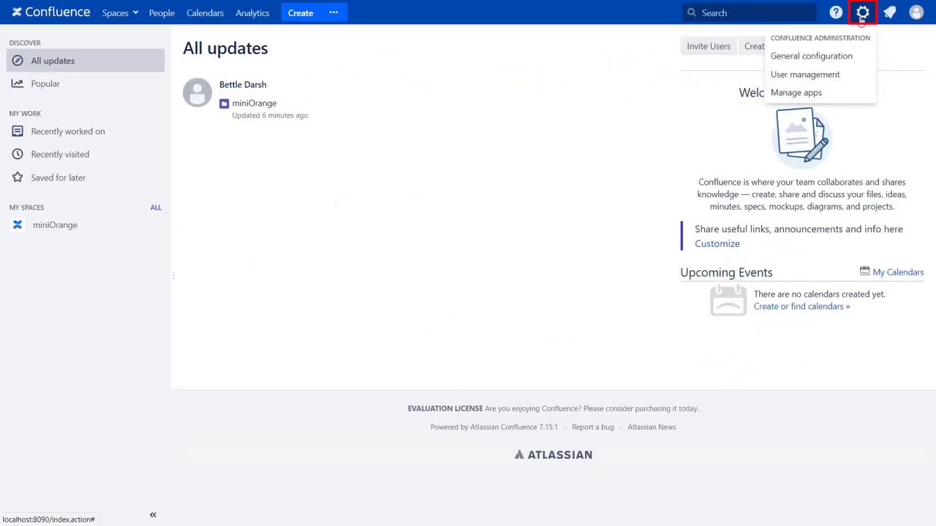
click(852, 95)
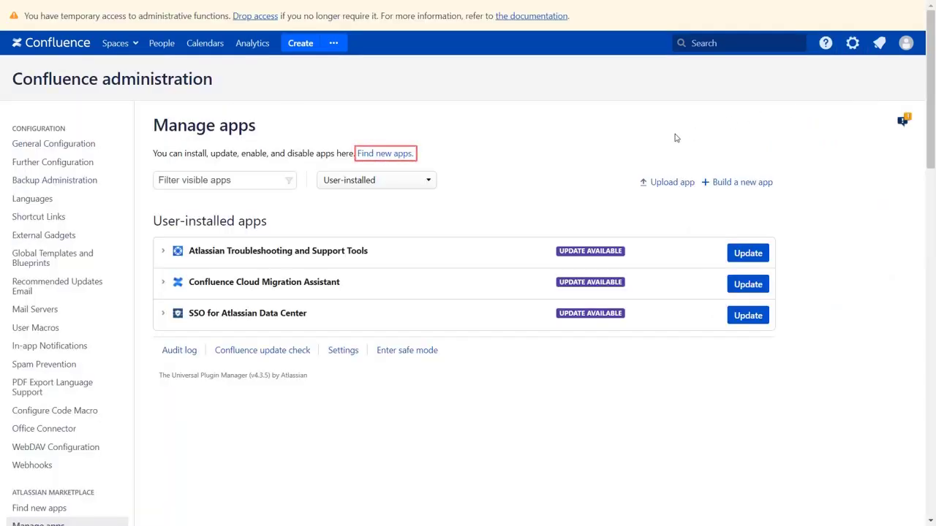
click(409, 154)
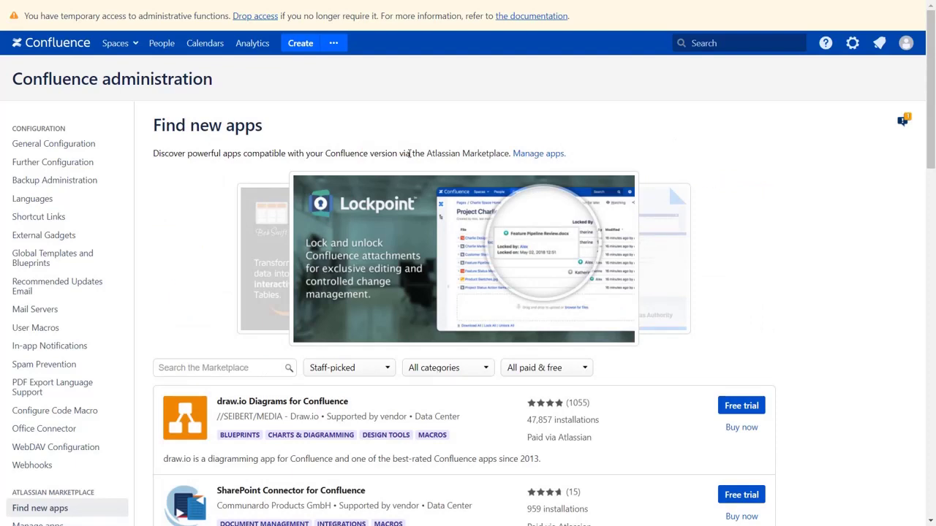
click(247, 367)
text(oauth sso)
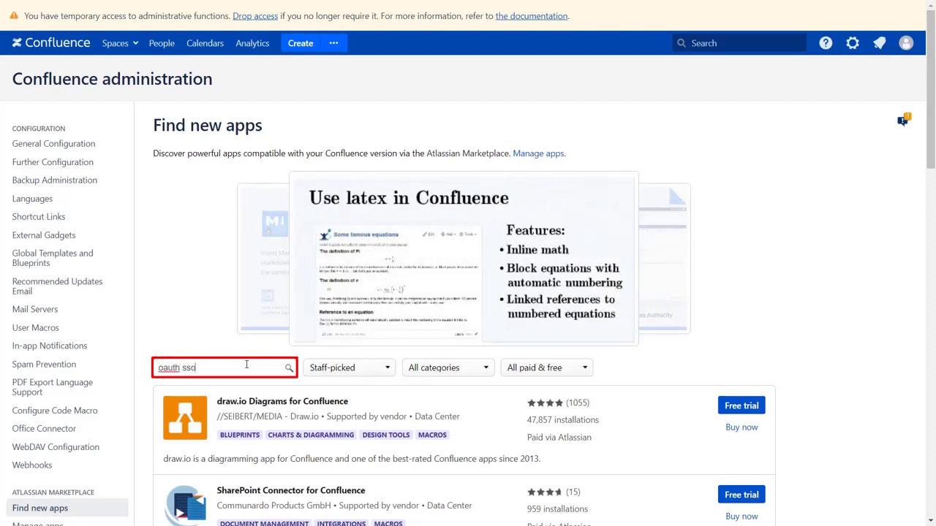
key(Return)
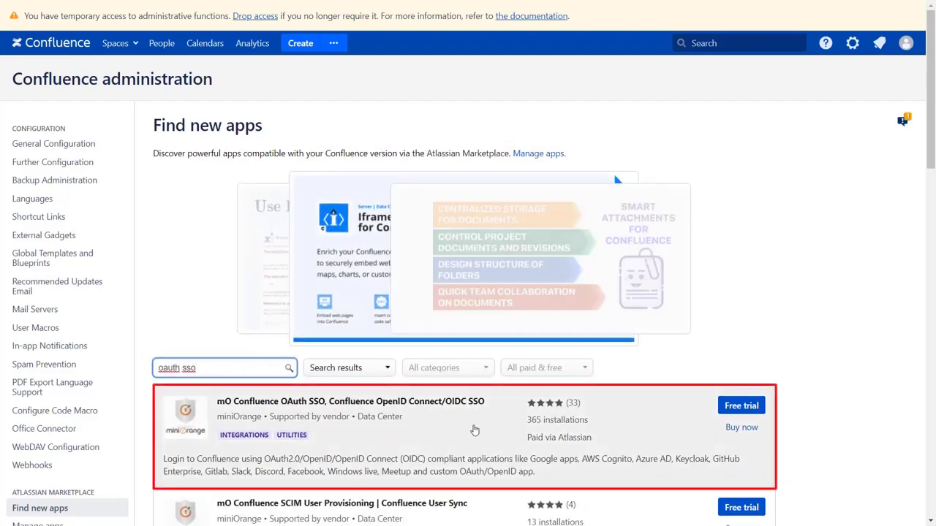
click(741, 406)
click(460, 169)
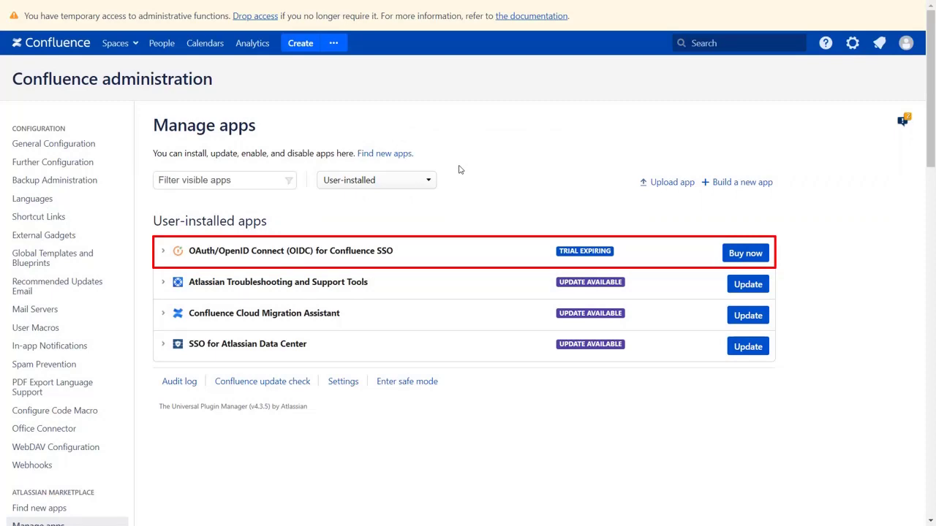
- Pick Gluu Server as the application in miniOrange OAuth Client and view its setup guide
scroll(457, 168, down, 6)
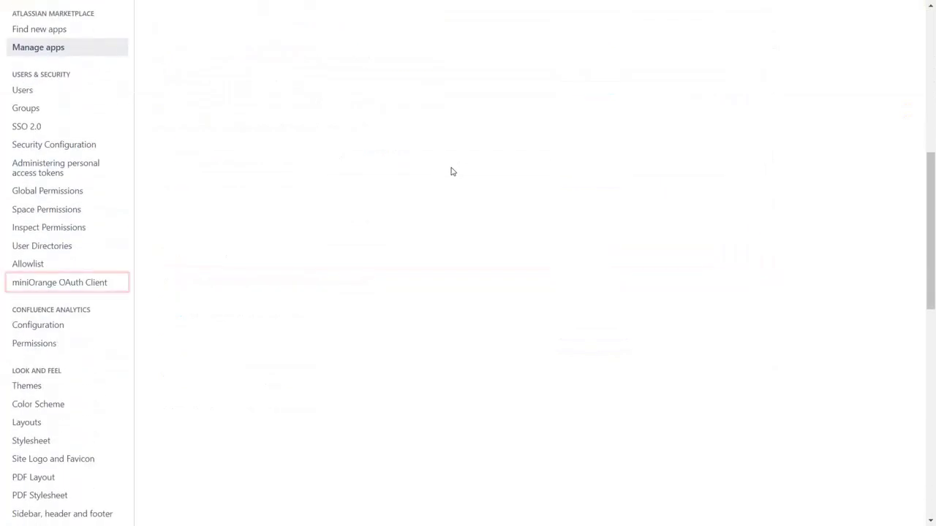
click(117, 284)
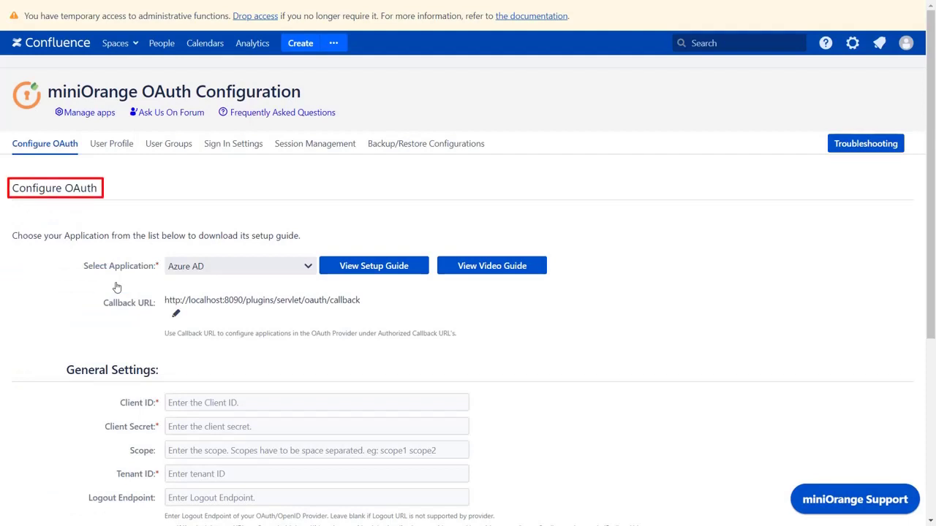
click(234, 266)
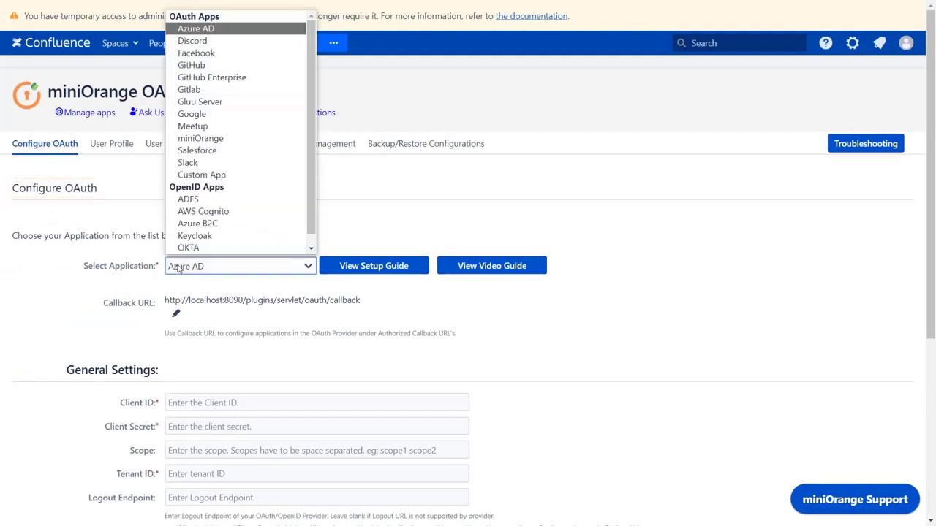
click(194, 107)
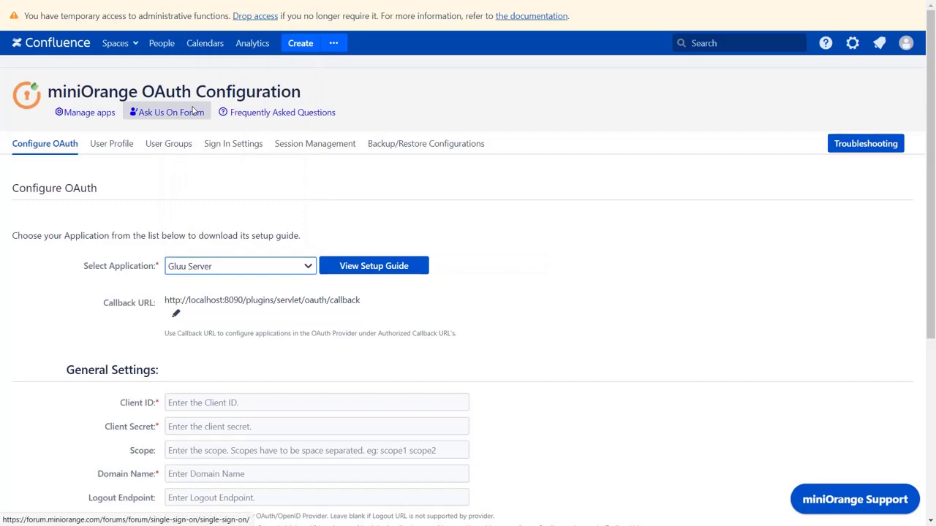
click(350, 268)
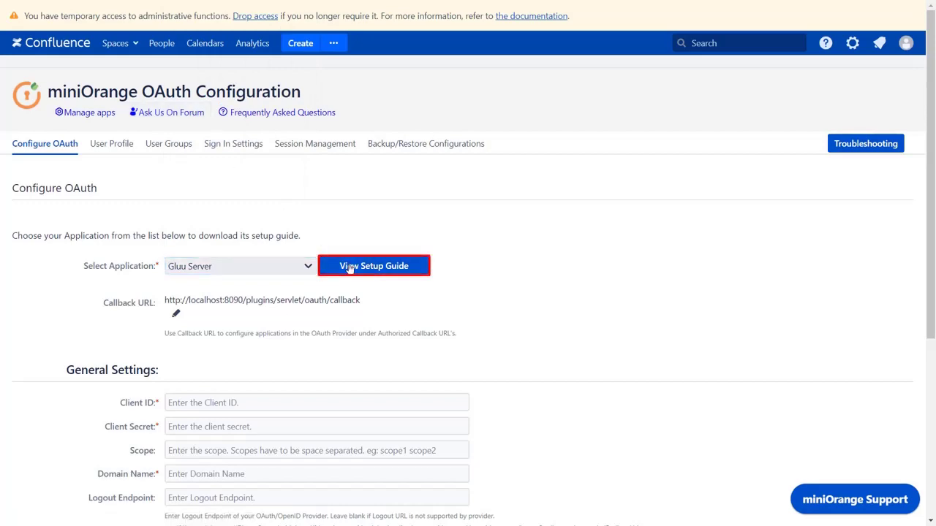
scroll(349, 269, down, 20)
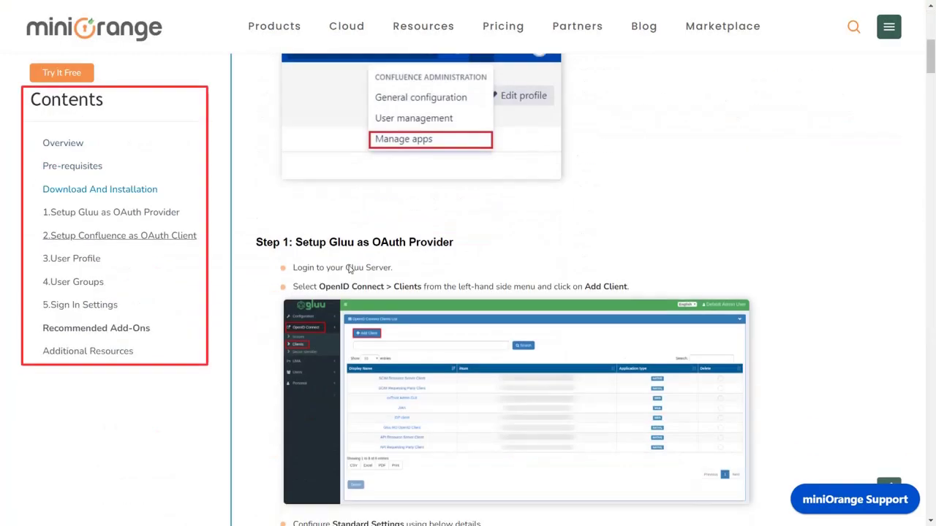
scroll(349, 269, down, 10)
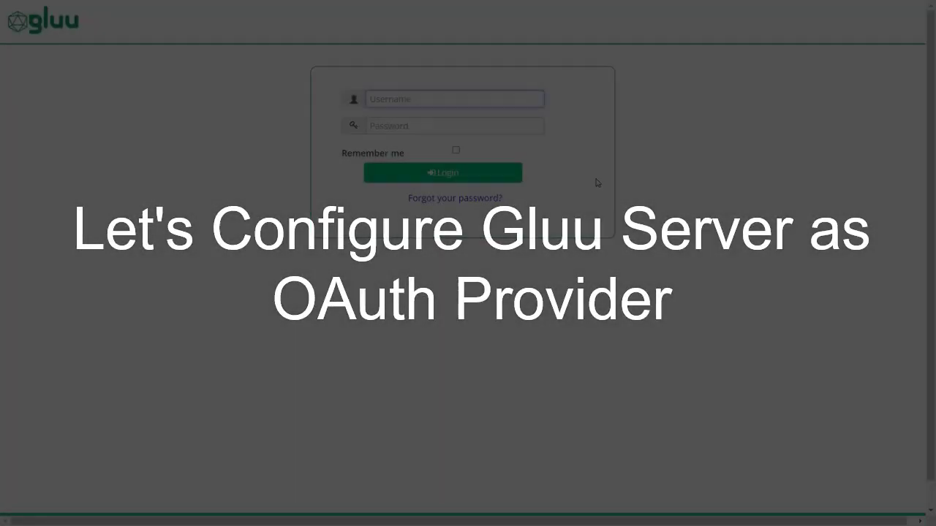
- Sign in to Gluu as admin and open the OpenID Connect Clients list
text(admin)
click(535, 125)
text(•••)
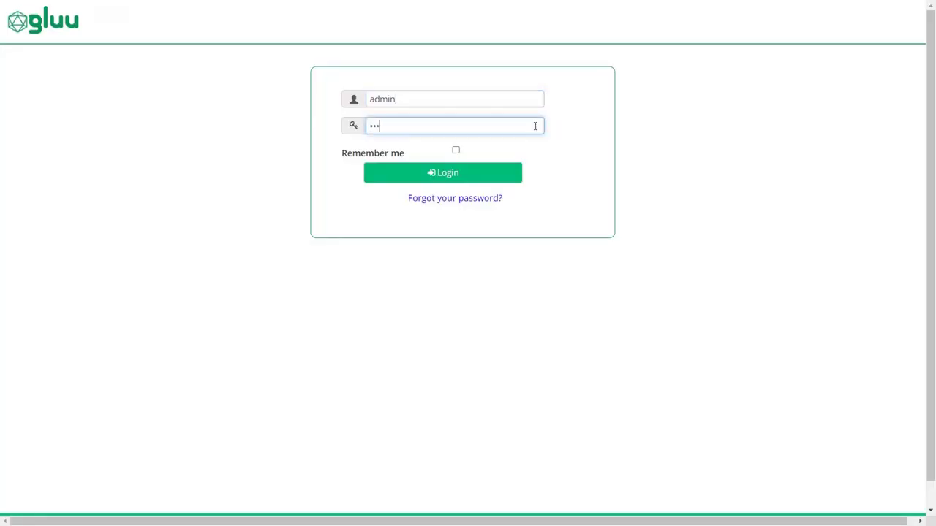
click(487, 173)
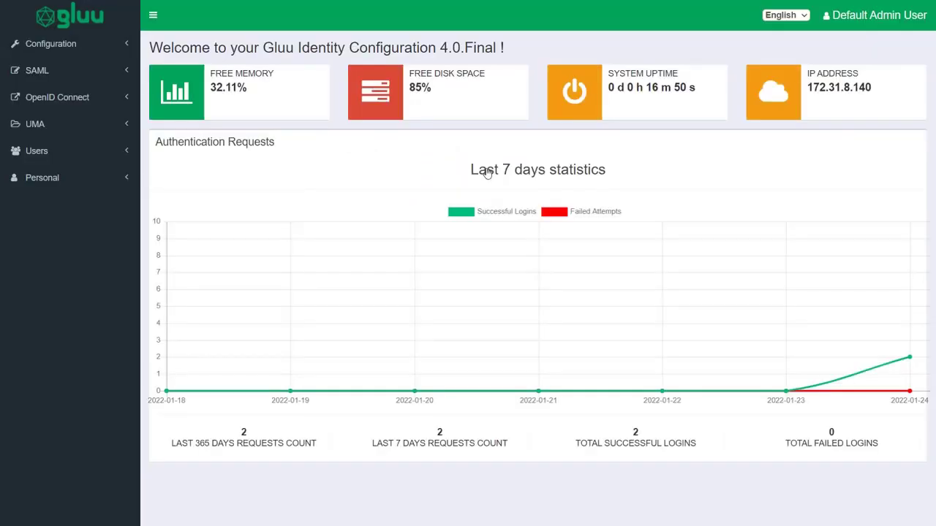
click(111, 103)
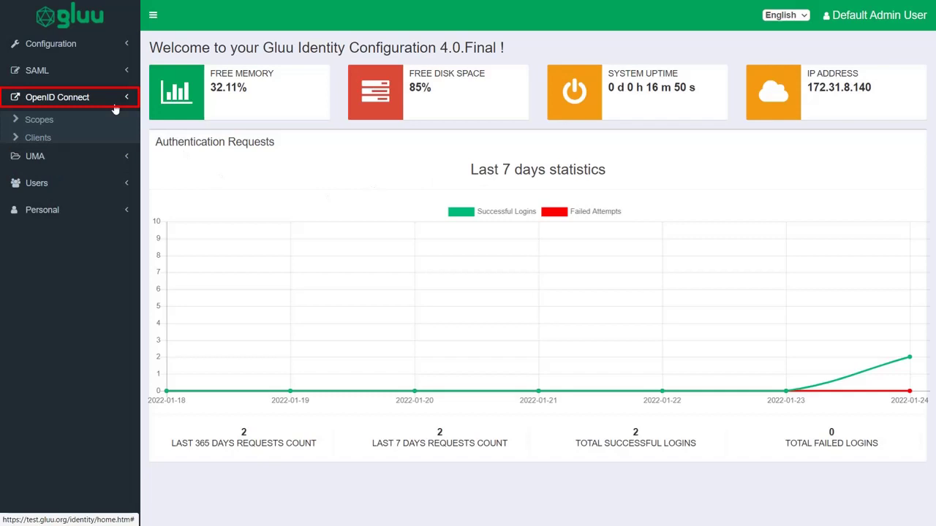
click(99, 142)
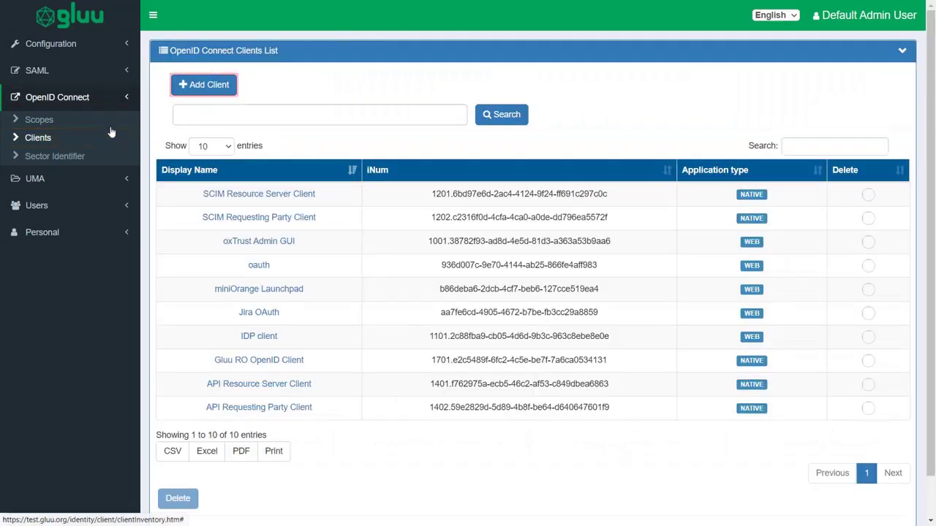
- Add a client named 'Confluence OAuth' using client_secret_post for token endpoint authentication
click(186, 84)
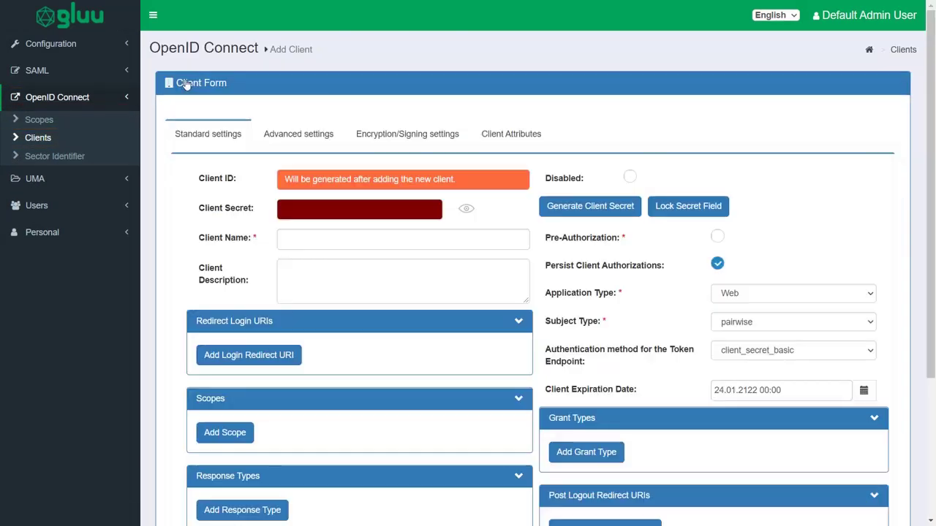
click(324, 239)
text(Confluence OAuth)
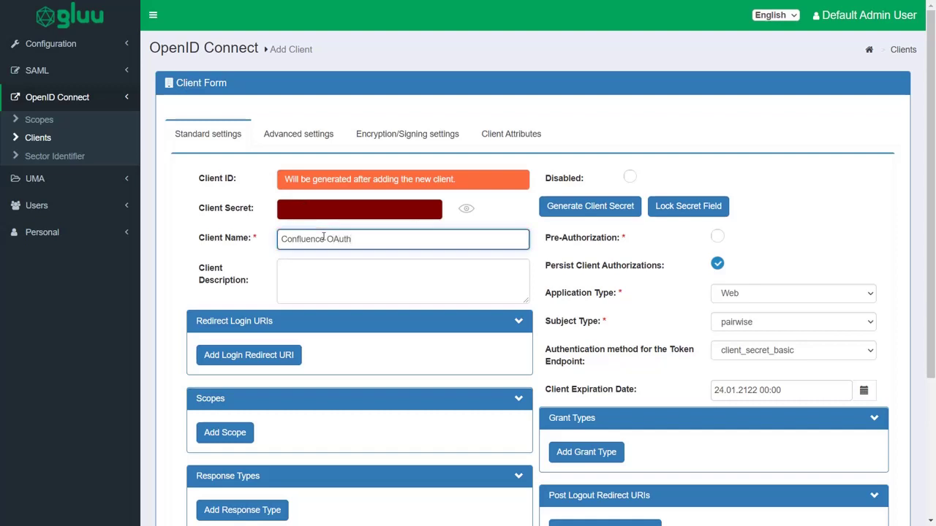
click(728, 354)
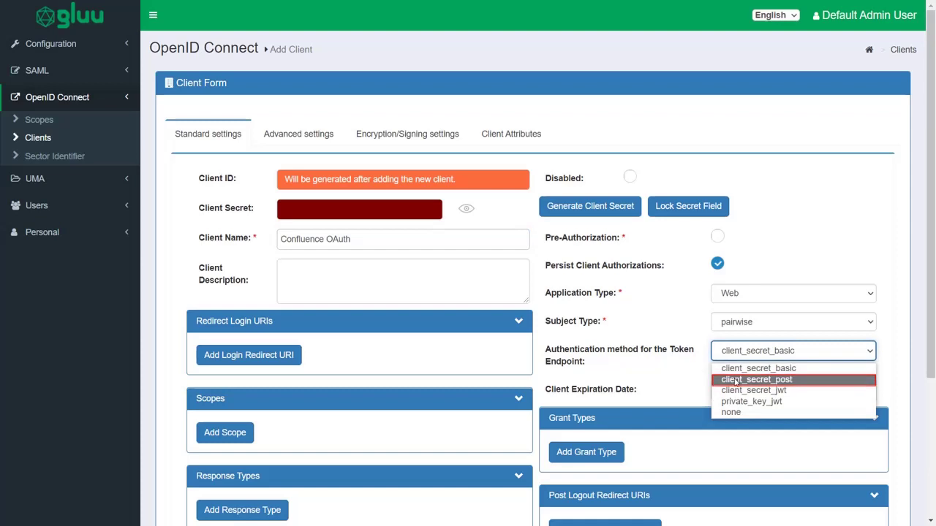
click(736, 381)
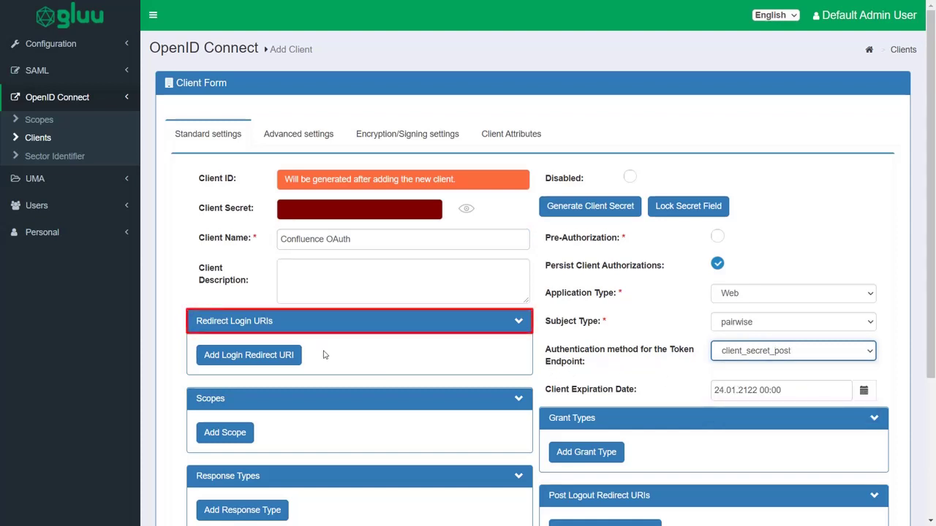
click(292, 357)
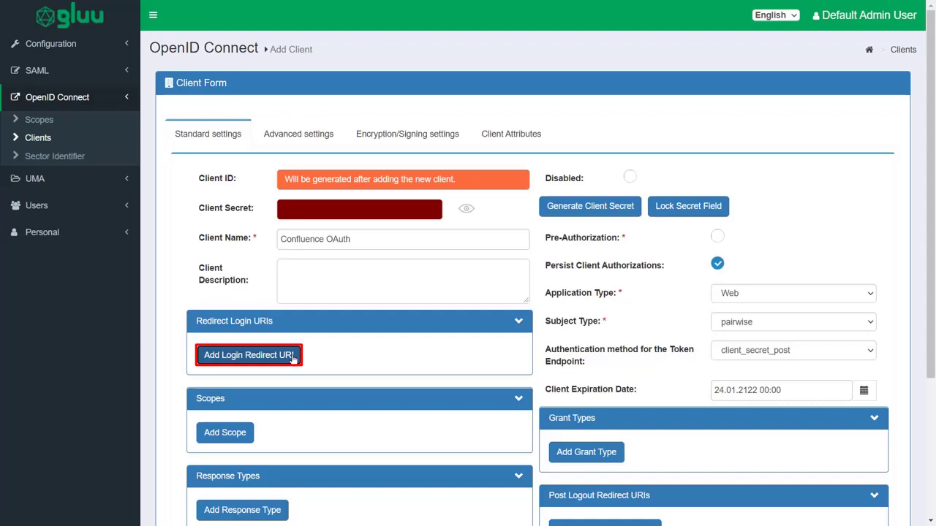
click(292, 357)
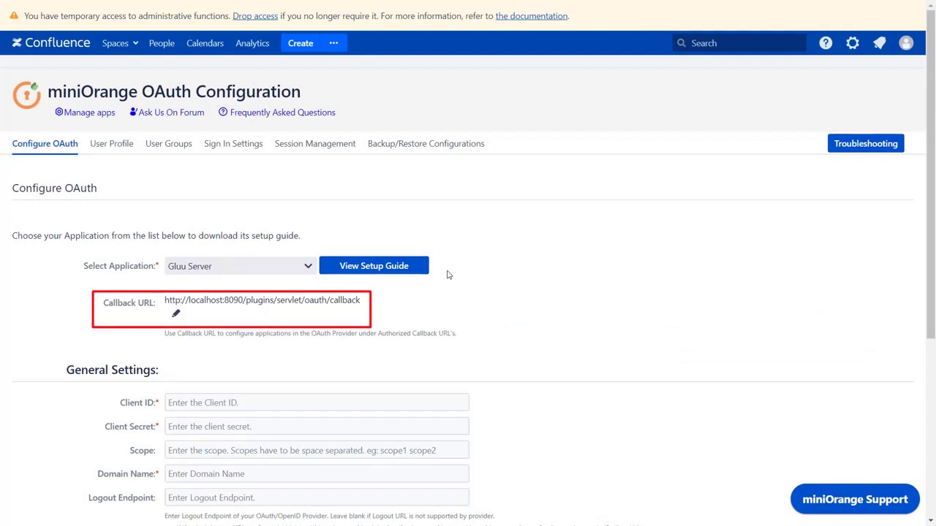
click(176, 314)
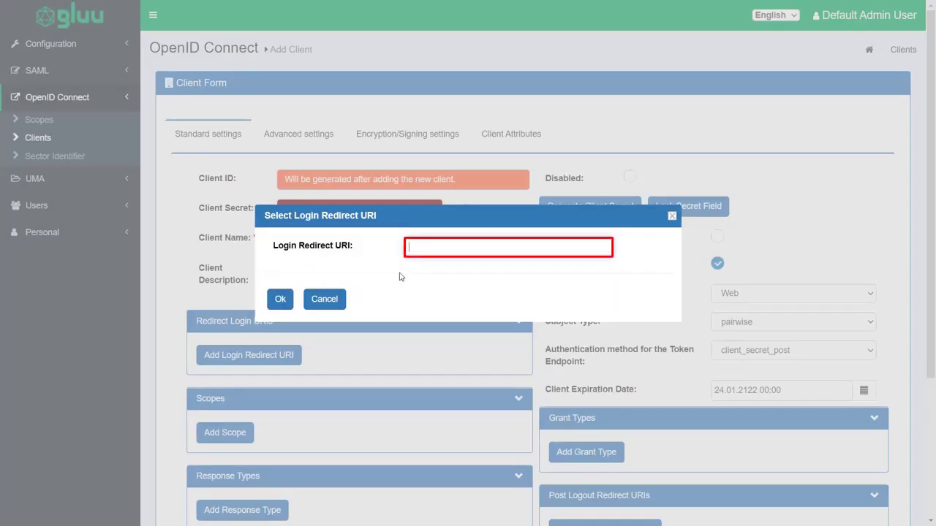
- Set the Confluence callback URL as the login redirect URI and add scopes profile, openid, email
key(ctrl+v)
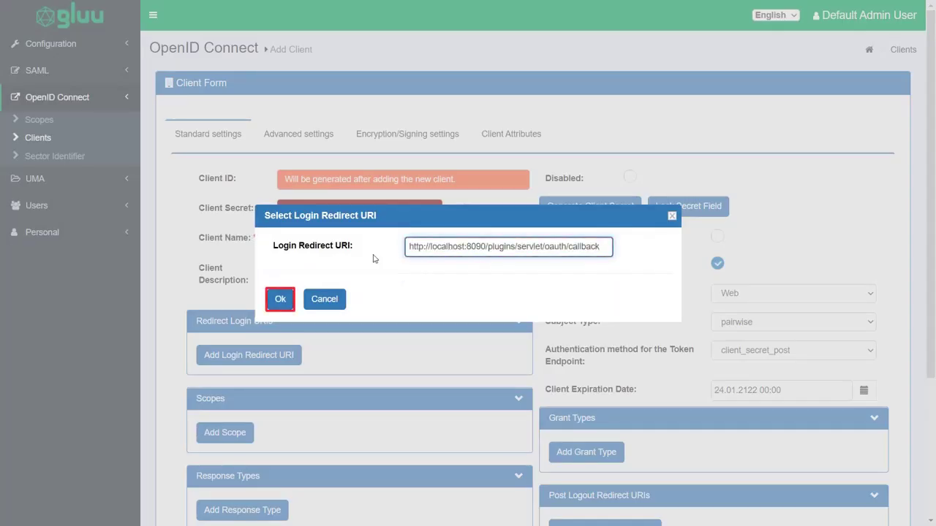
click(288, 294)
scroll(284, 295, down, 3)
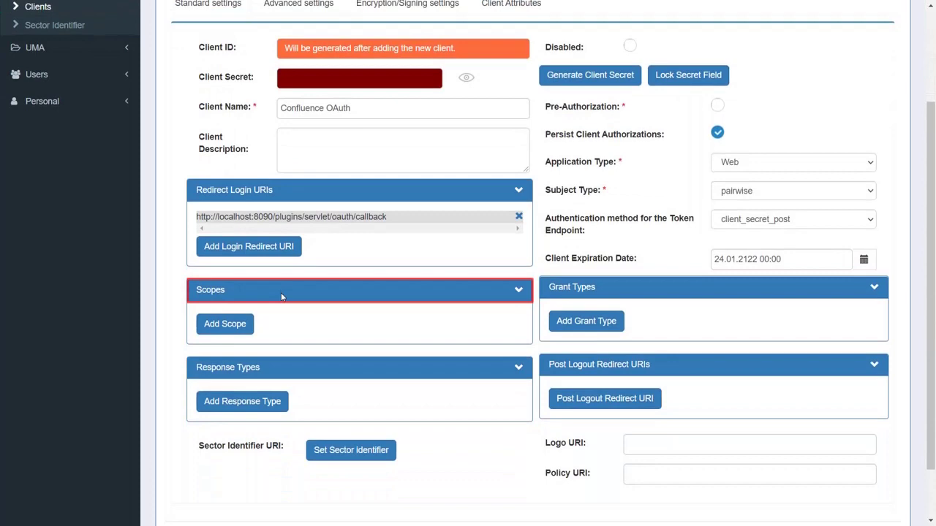
click(224, 324)
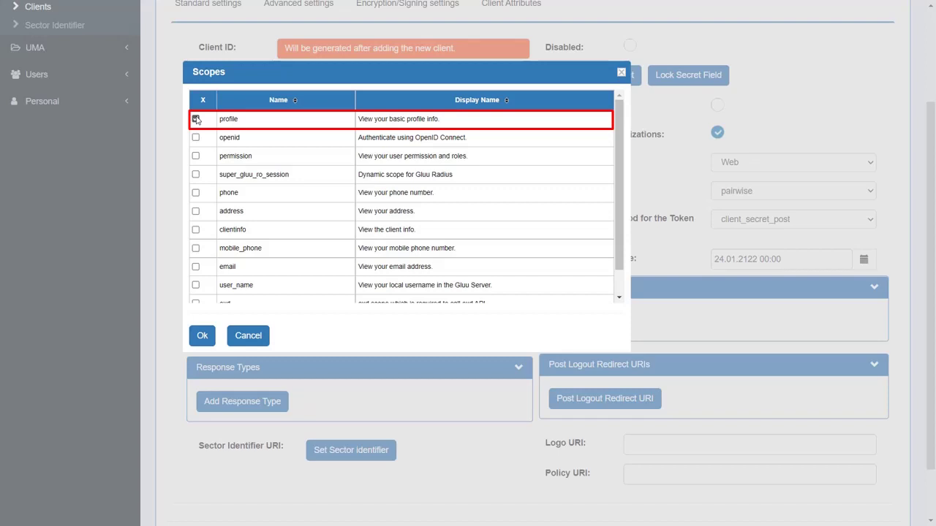
click(196, 139)
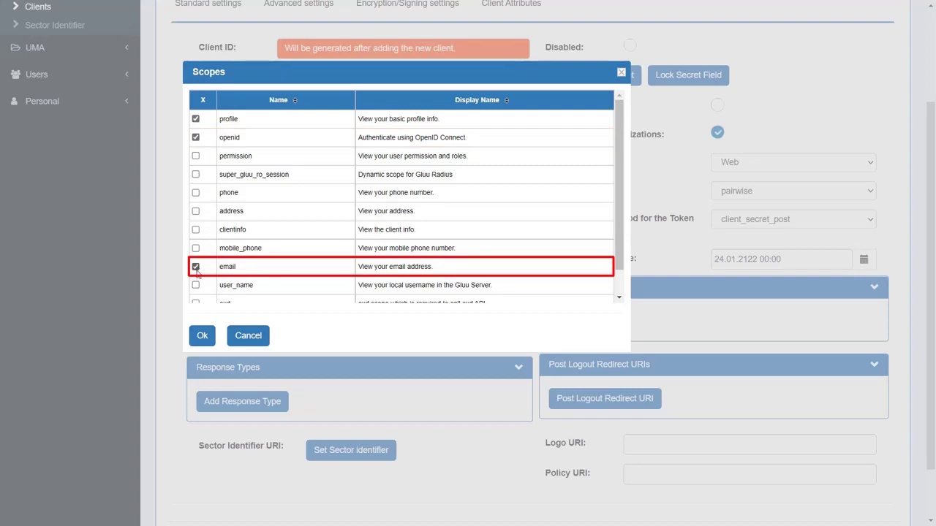
click(203, 335)
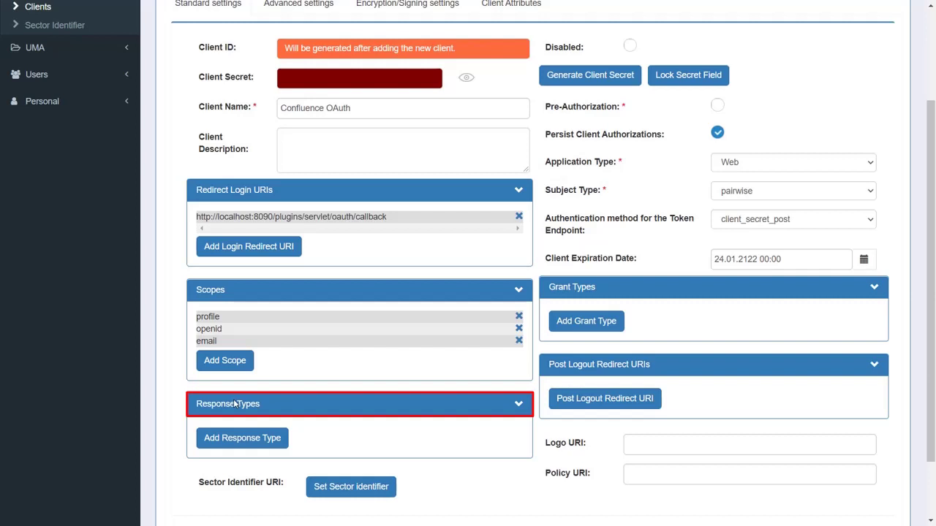
- Add the code, token and id_token response types to the client
click(245, 439)
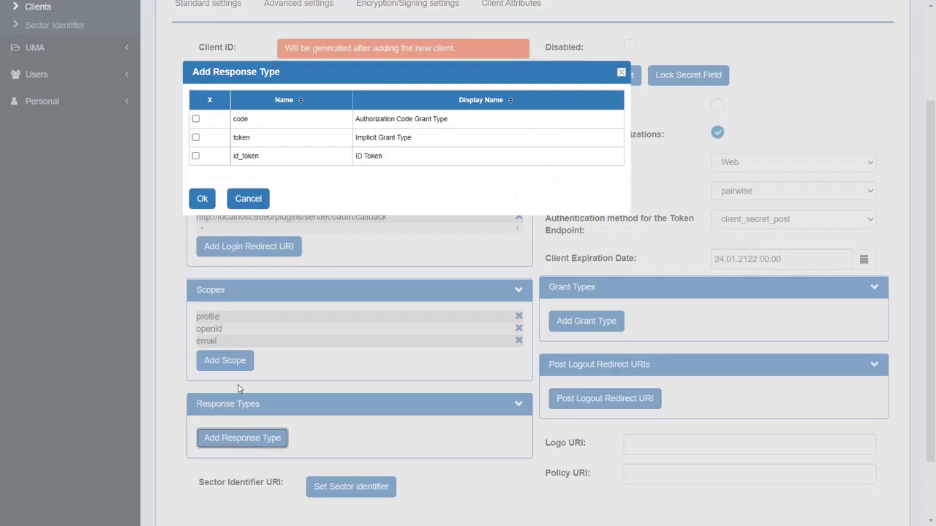
click(196, 119)
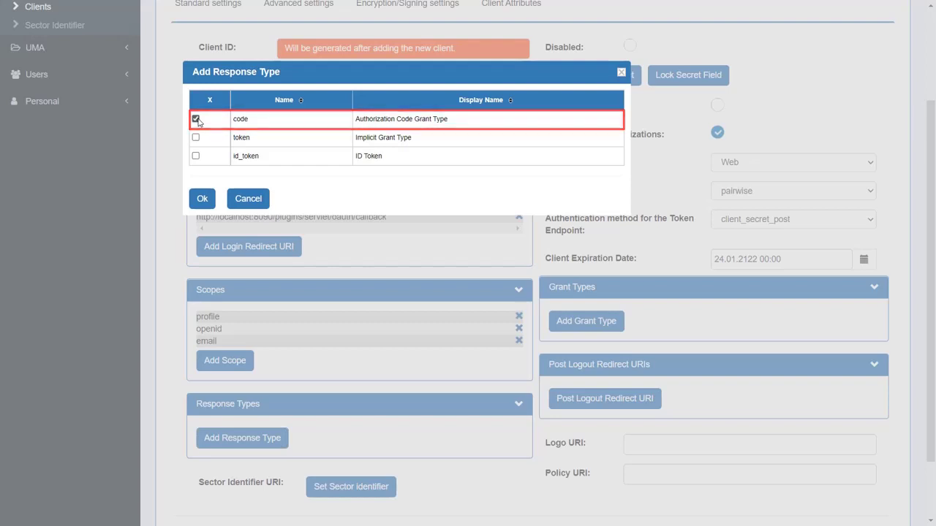
click(196, 137)
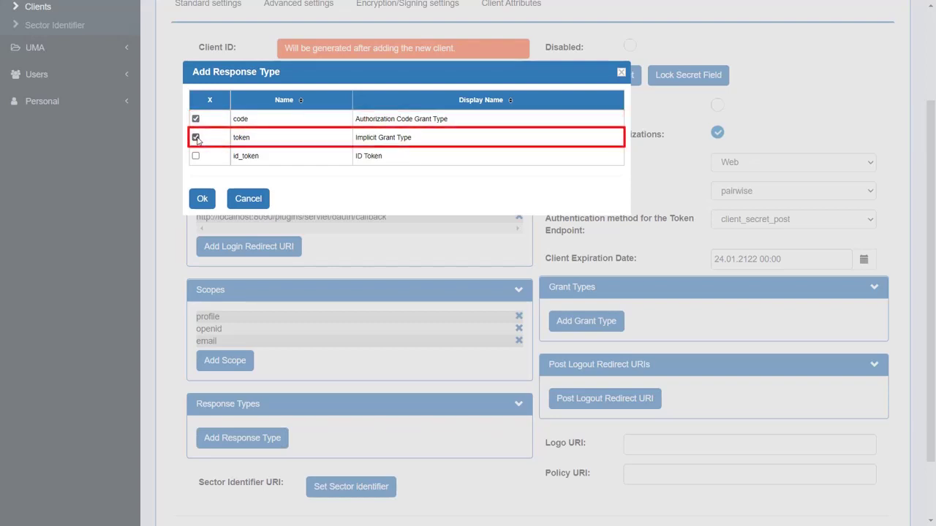
click(196, 155)
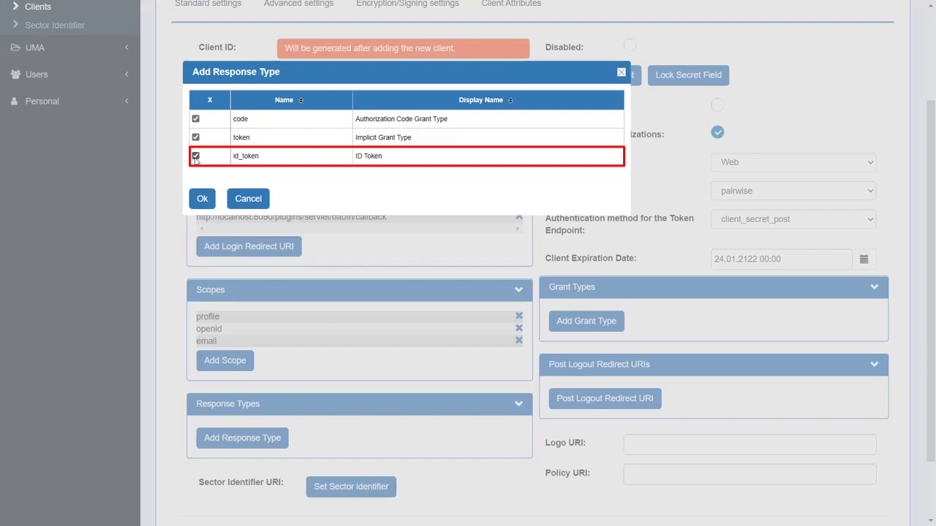
click(202, 198)
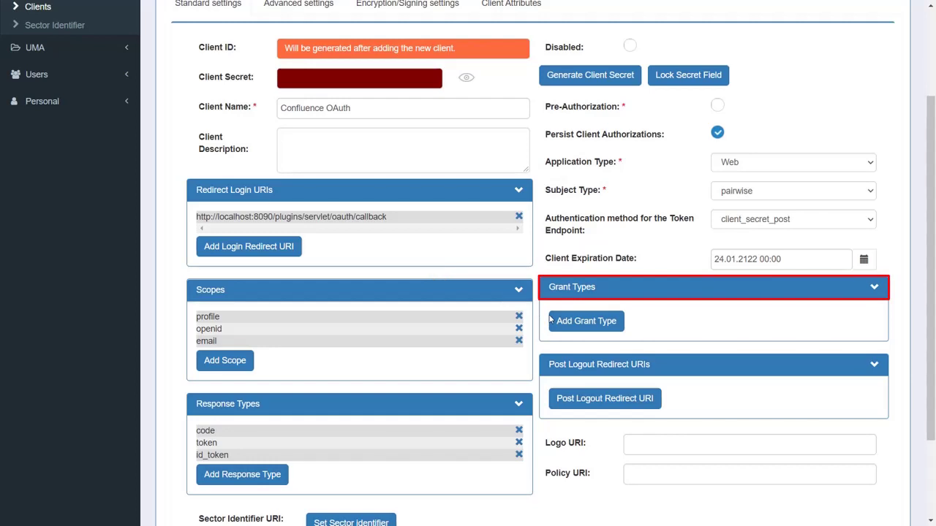
- Add the authorization_code grant type
click(554, 322)
click(553, 322)
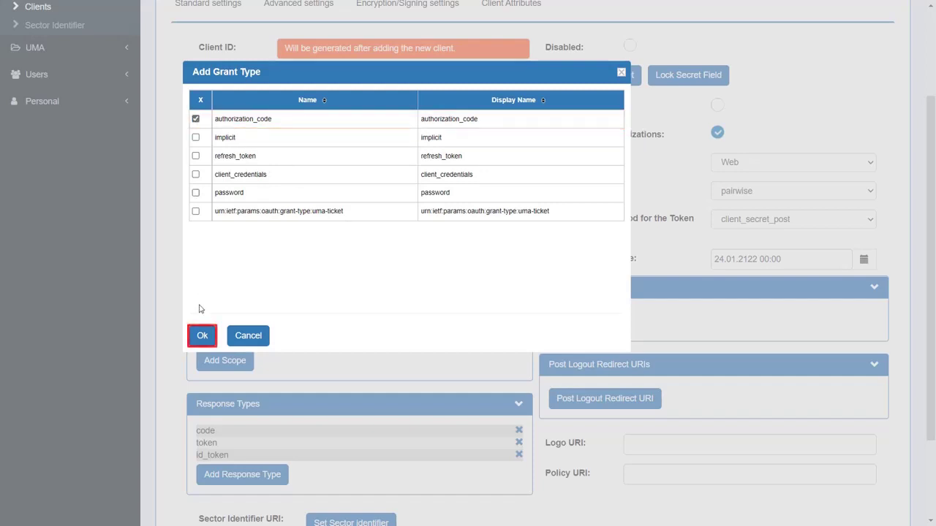
click(202, 335)
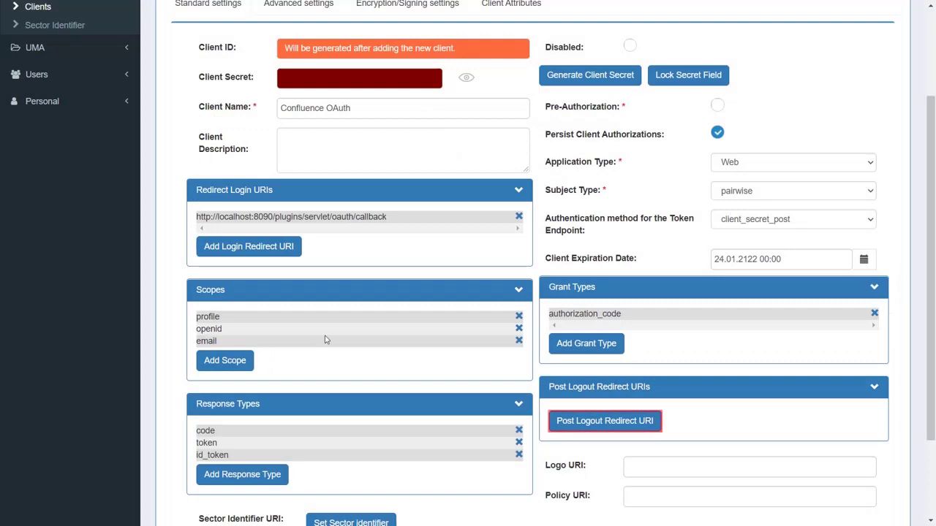
click(578, 424)
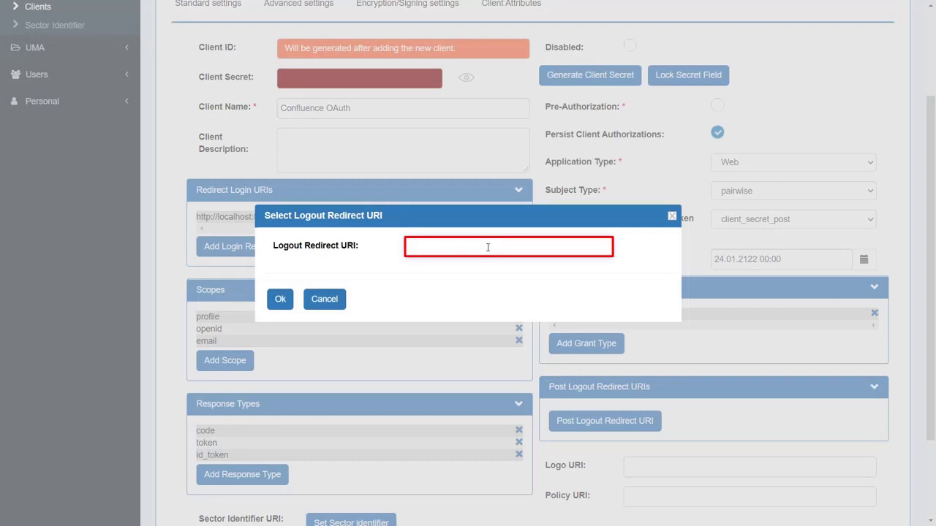
text(http://localhost:8090)
click(278, 299)
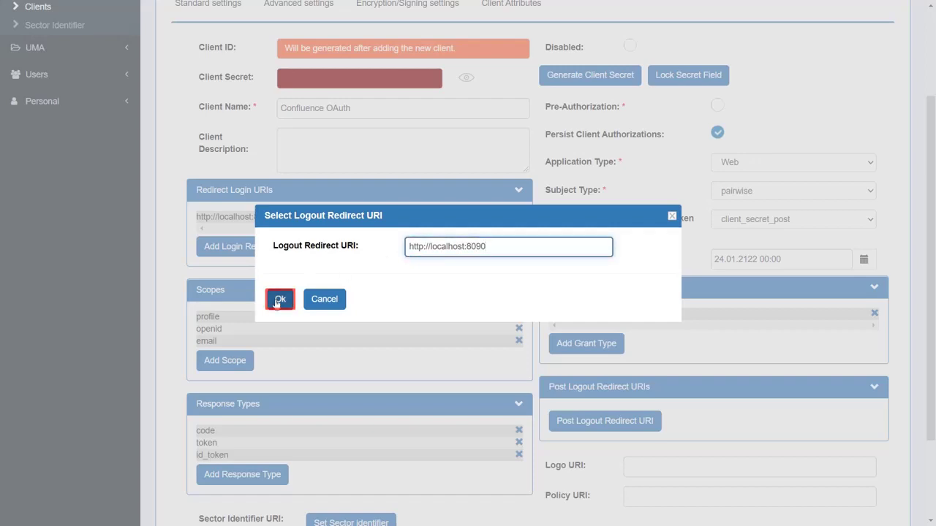
scroll(275, 302, down, 2)
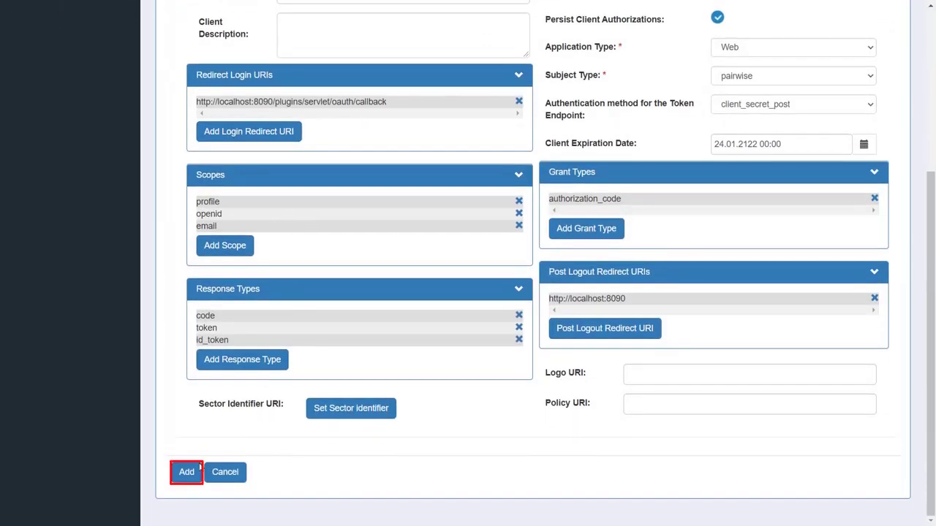
click(187, 472)
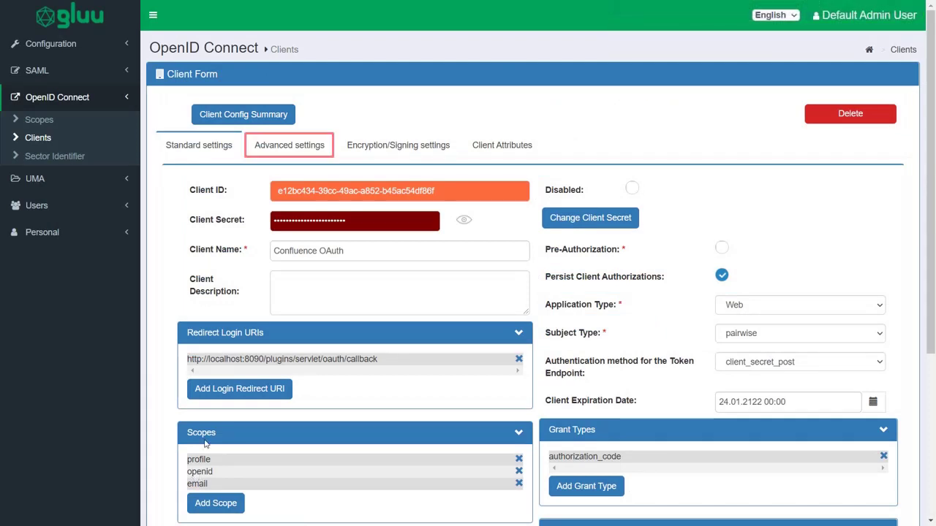
click(289, 147)
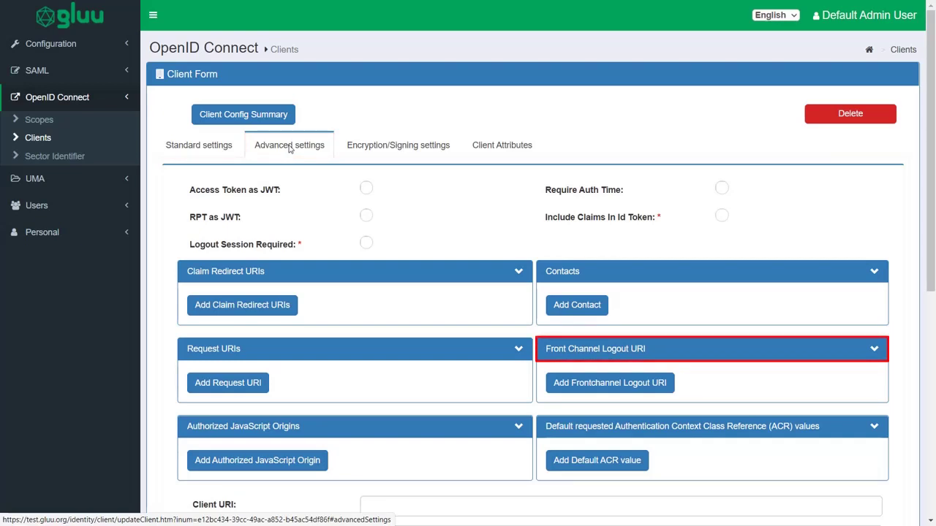
click(613, 384)
text(http)
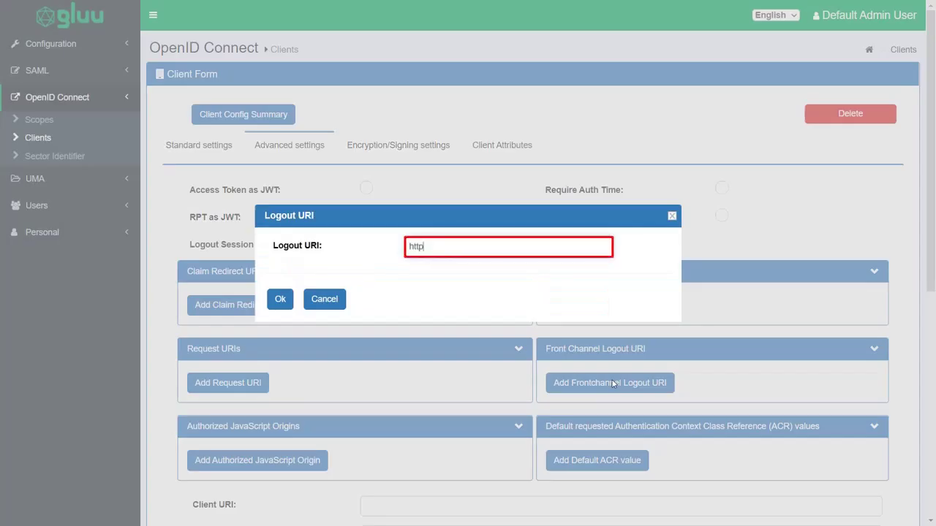
text(://localhost:8090/plugins/ser)
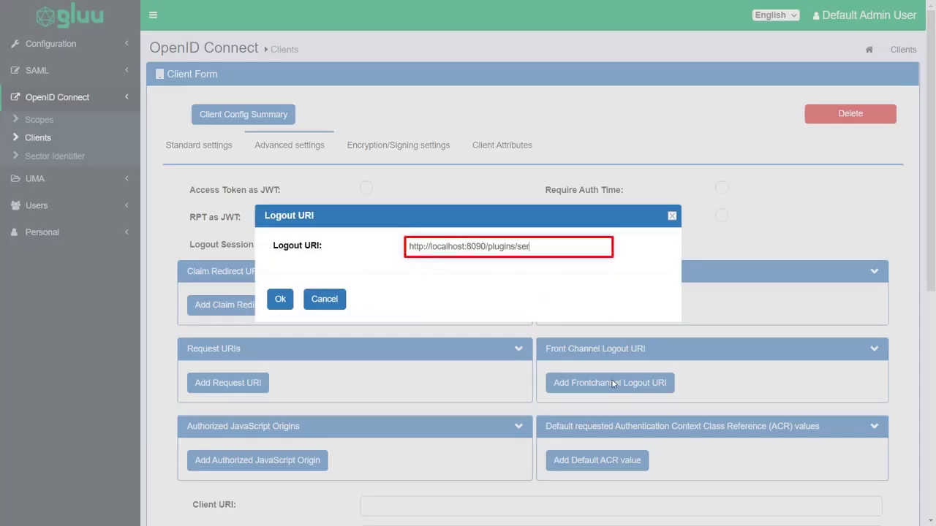
text(vlet/oauth/logout)
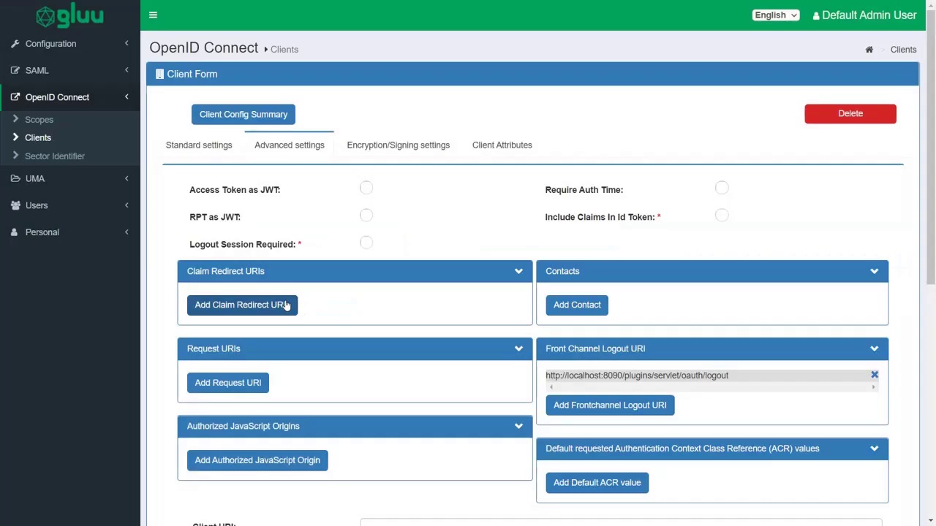
scroll(286, 306, down, 6)
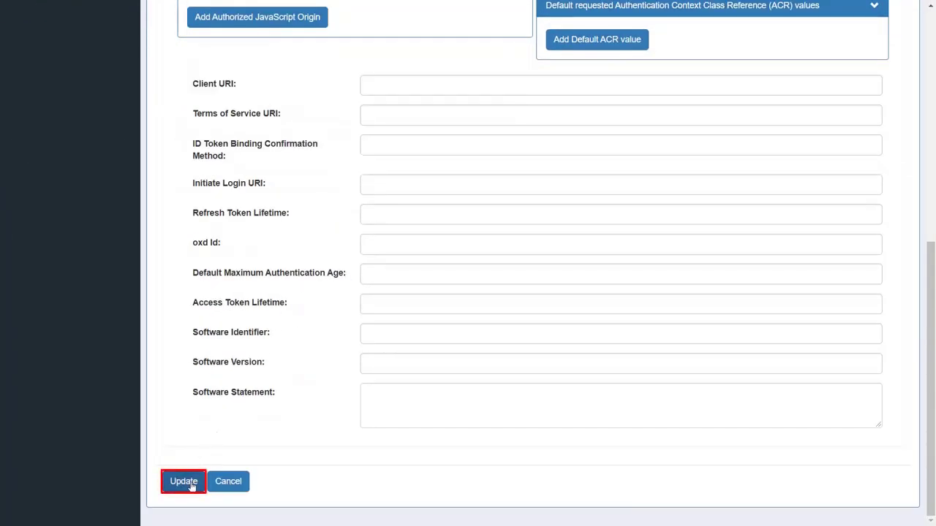
click(184, 482)
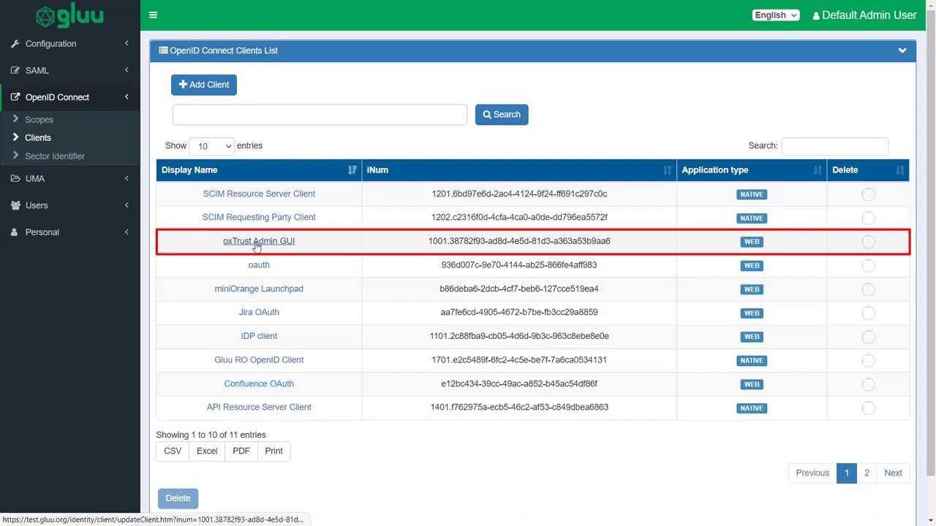
click(256, 246)
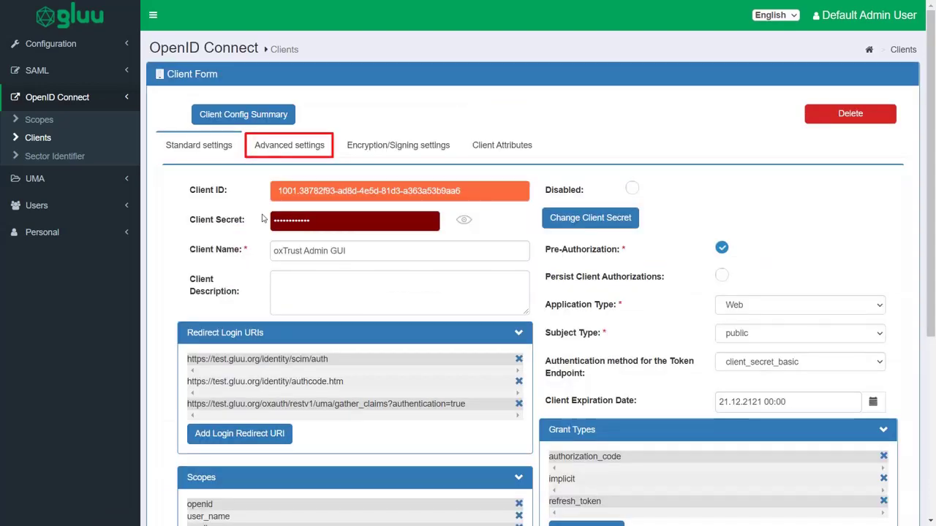
click(275, 151)
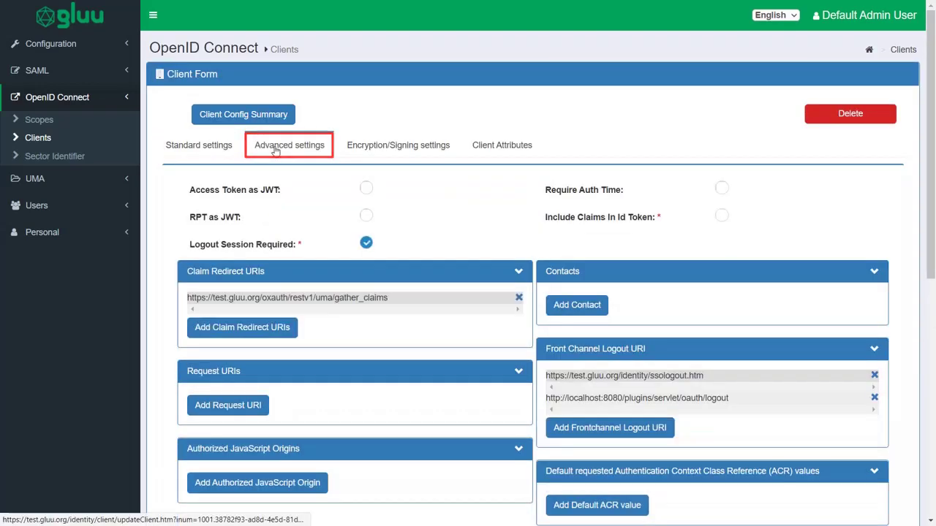
click(610, 428)
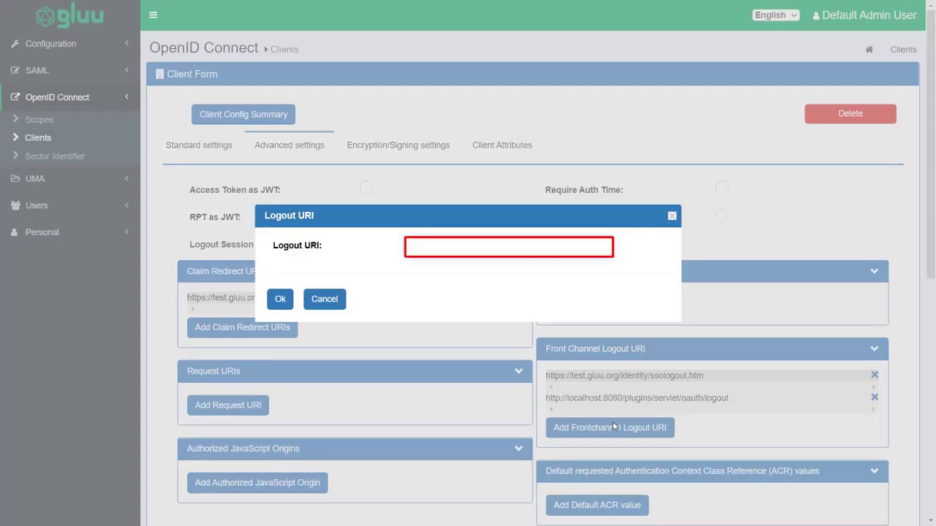
text(http://localhost:8090//plugins/servlet/oauth/logout)
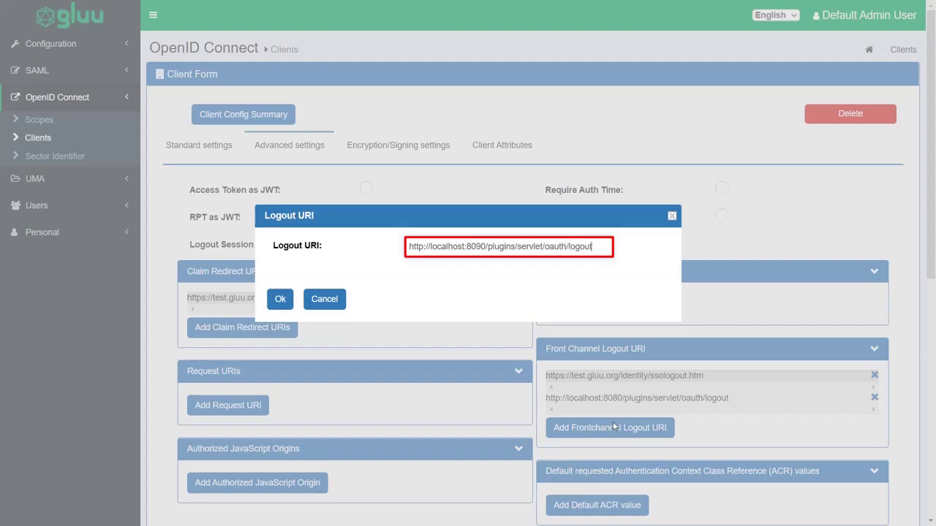
key(Tab)
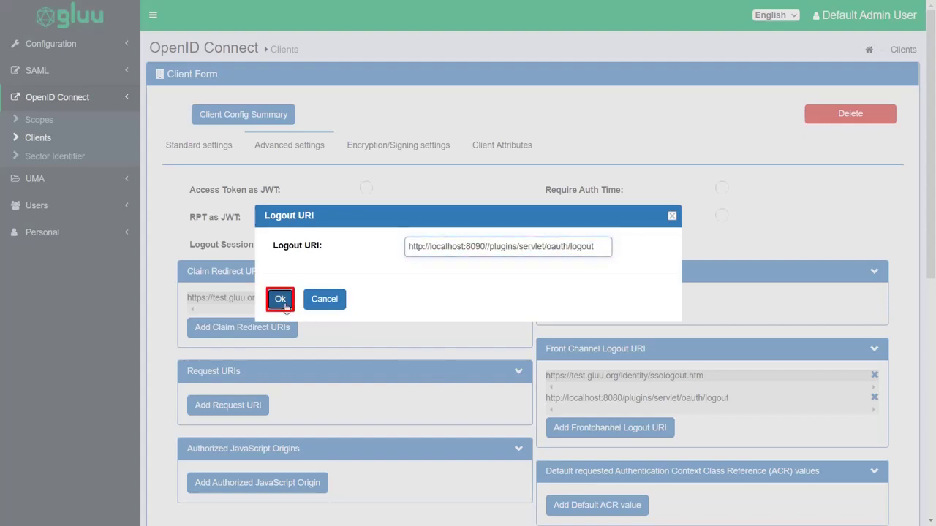
click(280, 299)
scroll(344, 305, down, 5)
scroll(285, 307, down, 2)
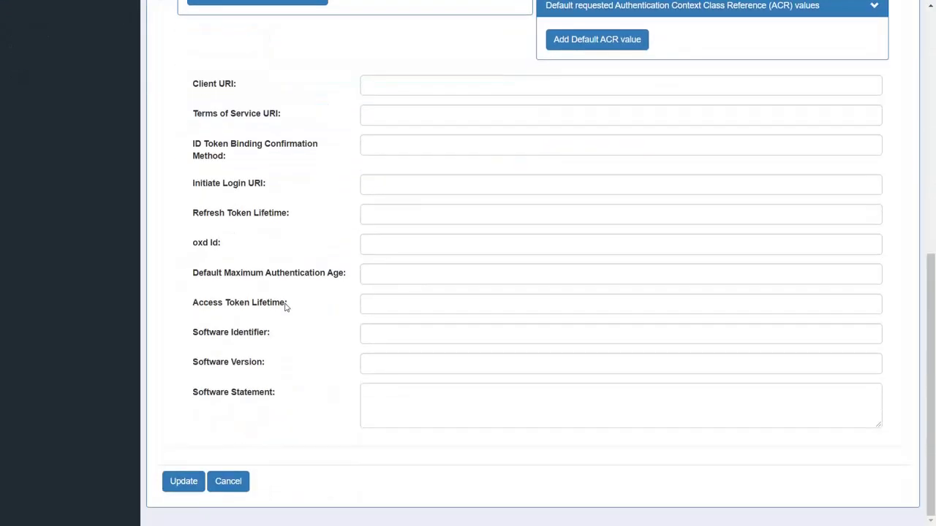
click(198, 481)
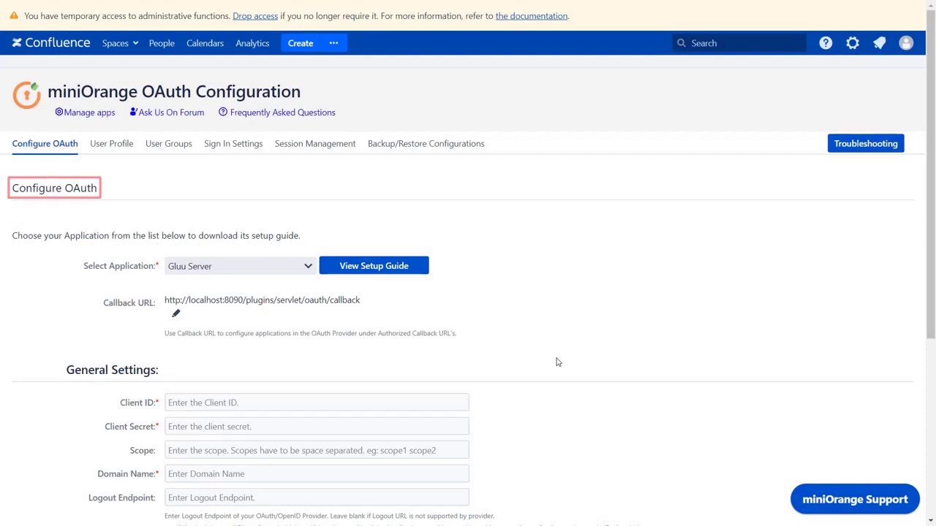
- Copy the Gluu client ID and client secret into the miniOrange settings
scroll(557, 362, down, 3)
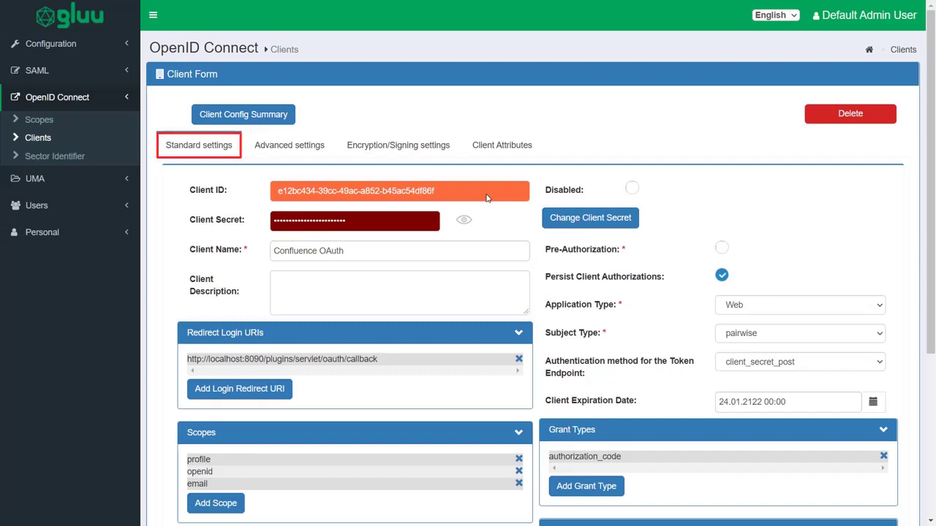
triple_click(486, 197)
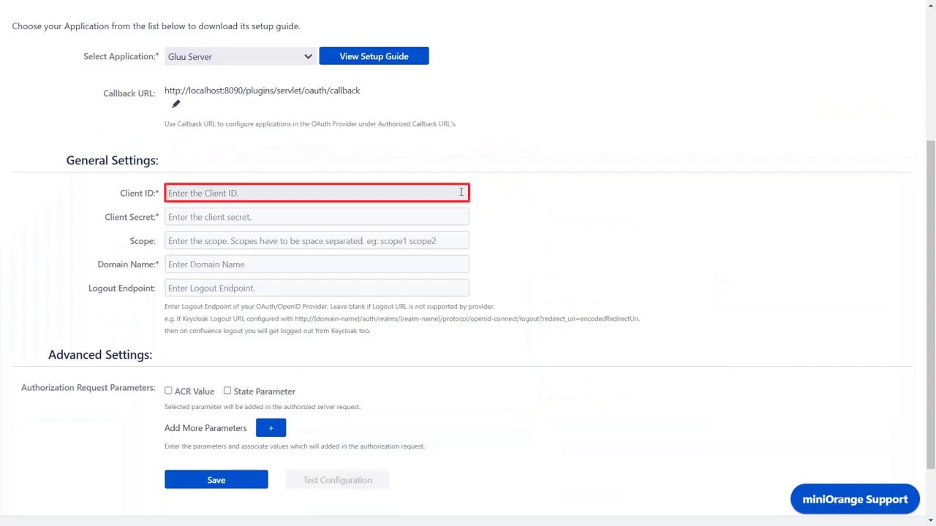
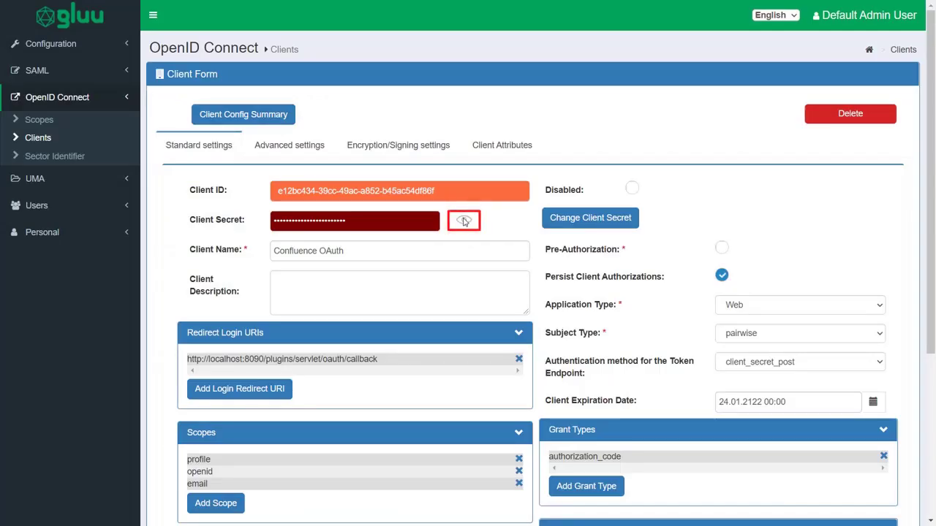
click(463, 221)
triple_click(395, 220)
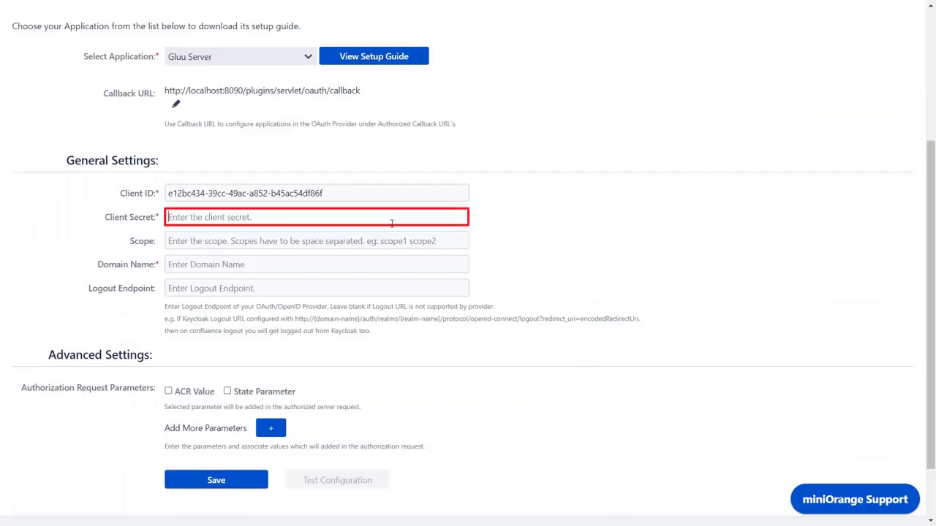
key(ctrl+v)
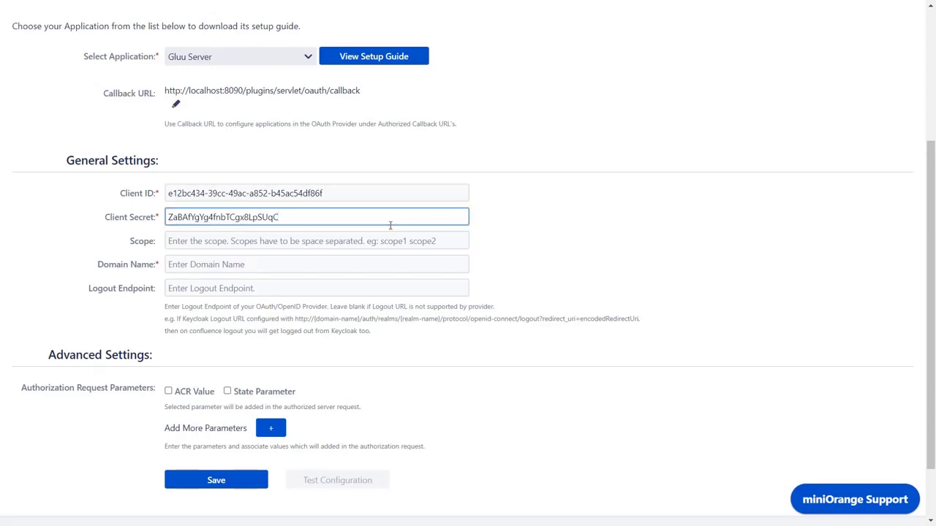
click(384, 240)
text(openid profile email)
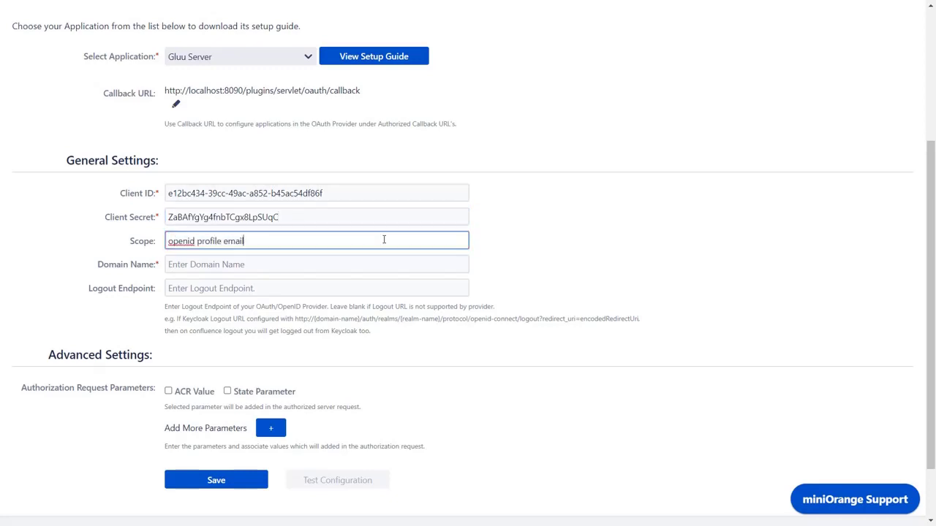
click(378, 262)
text(https://test.gluu.org/)
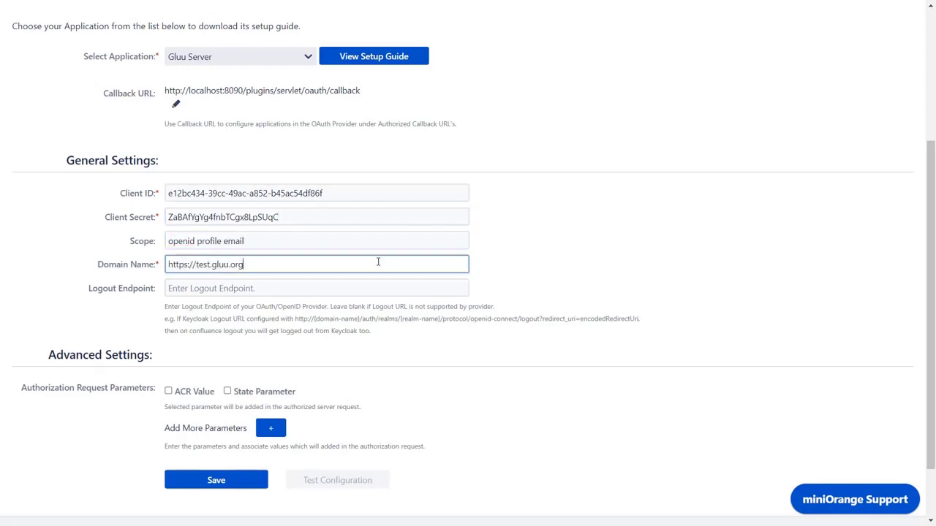
click(209, 481)
click(209, 481)
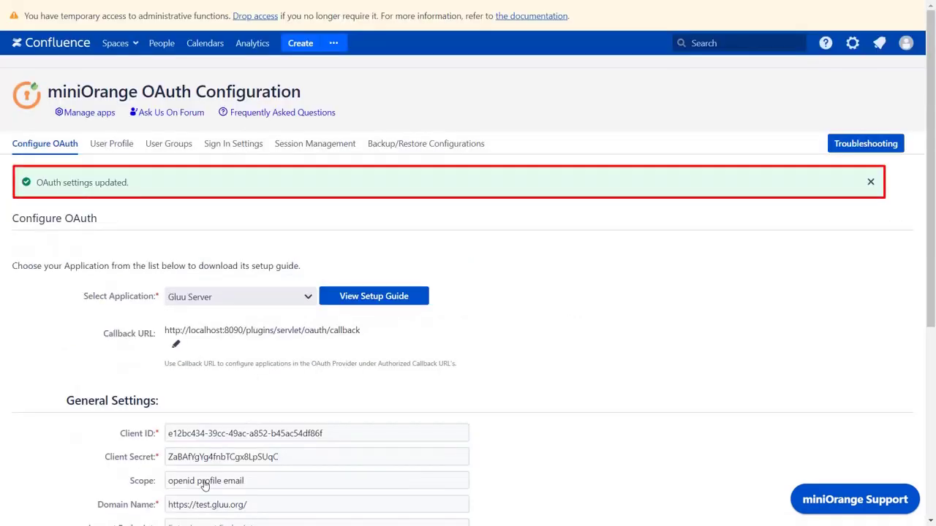
- Run Test Configuration on the saved Gluu setup and check the returned user attributes
scroll(205, 485, down, 5)
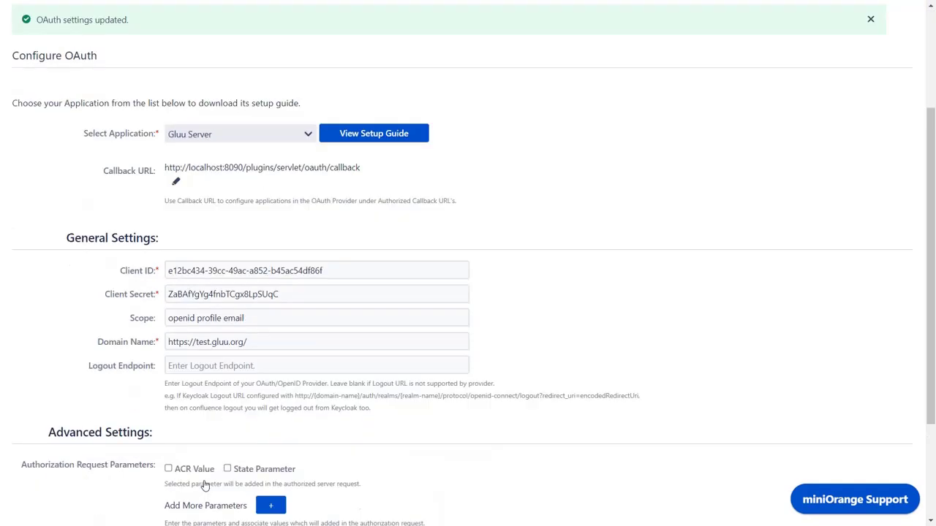
click(330, 407)
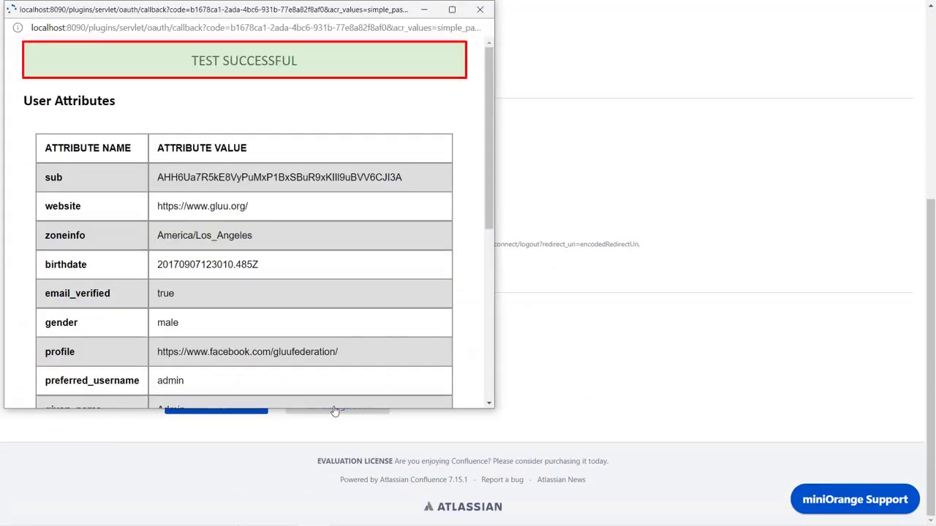
scroll(488, 337, down, 3)
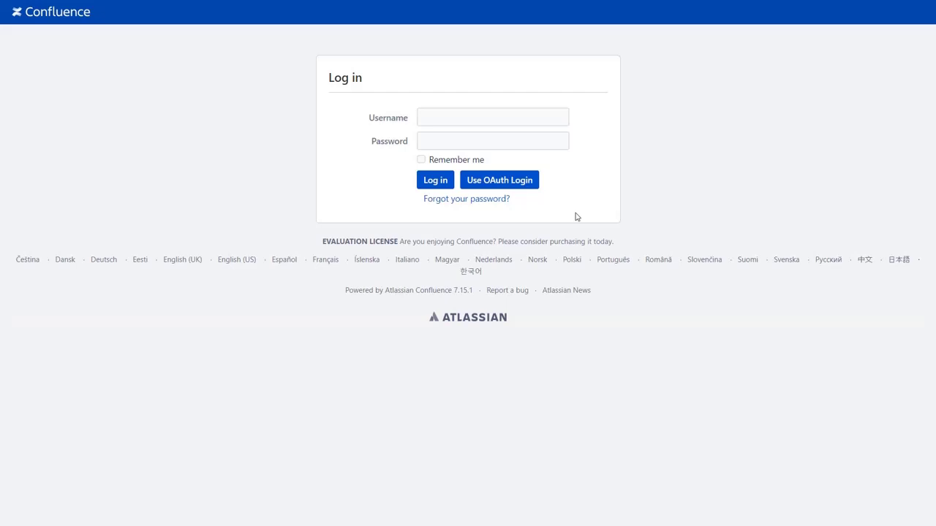
- Log in with OAuth using the Gluu username and password to reach the All updates dashboard
click(532, 183)
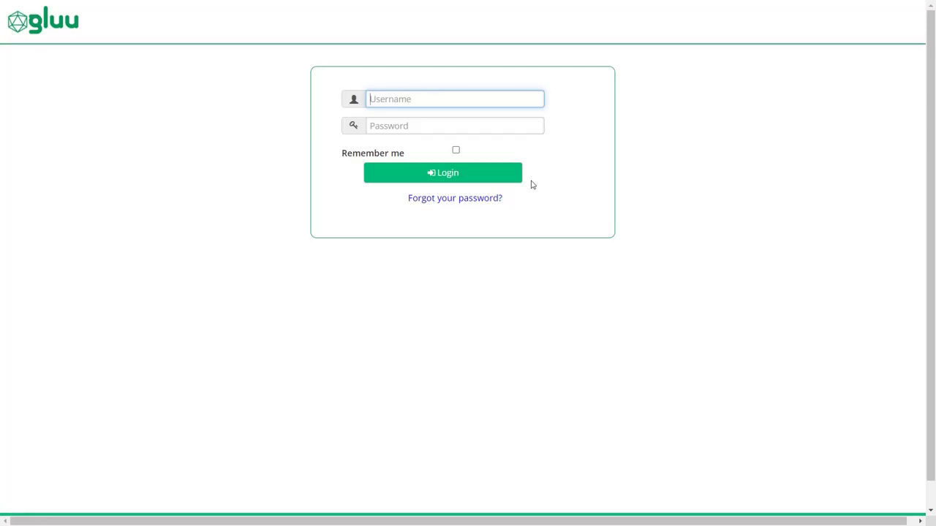
text(admin)
click(510, 122)
text(••••)
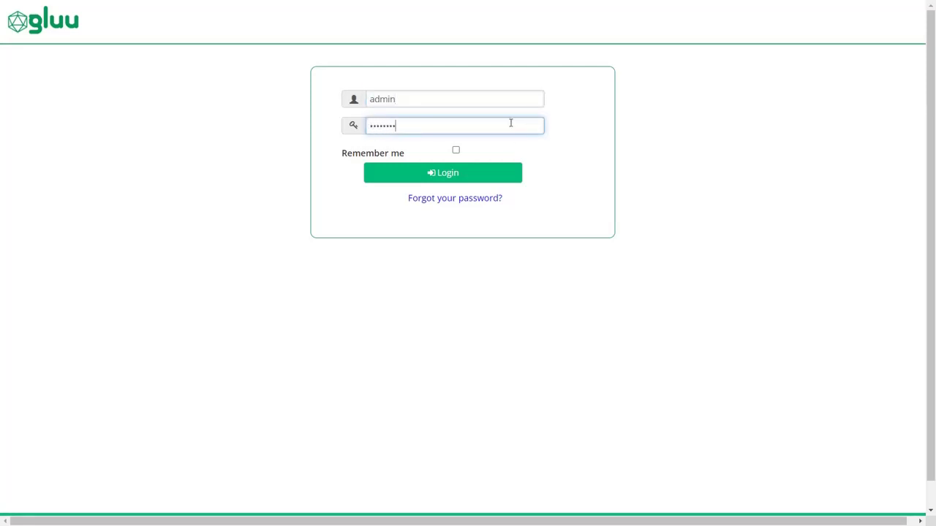
click(498, 176)
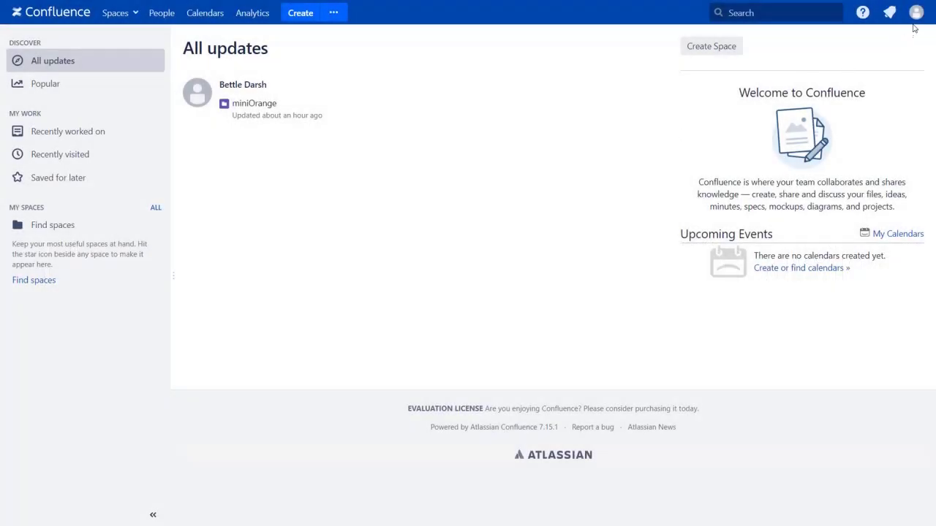
- Open the signed-in user's Profile page from the top-right avatar menu
click(915, 20)
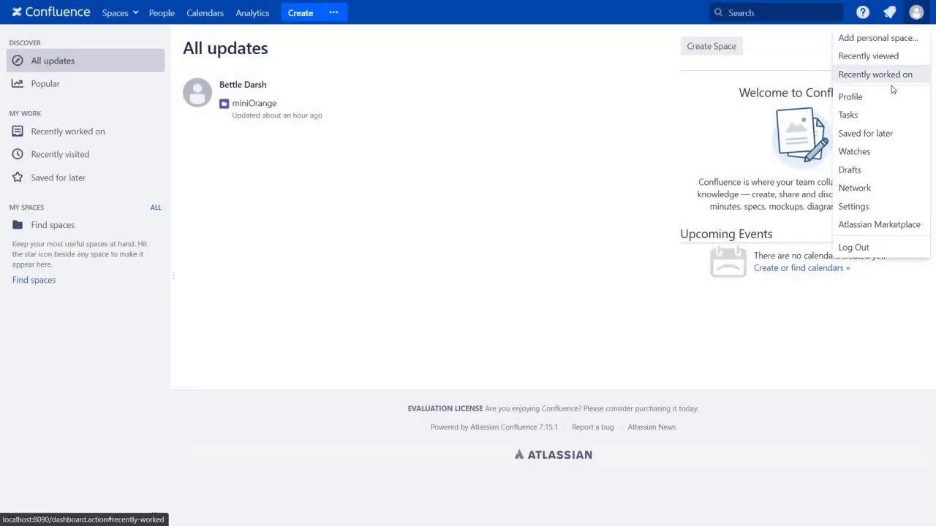
click(885, 97)
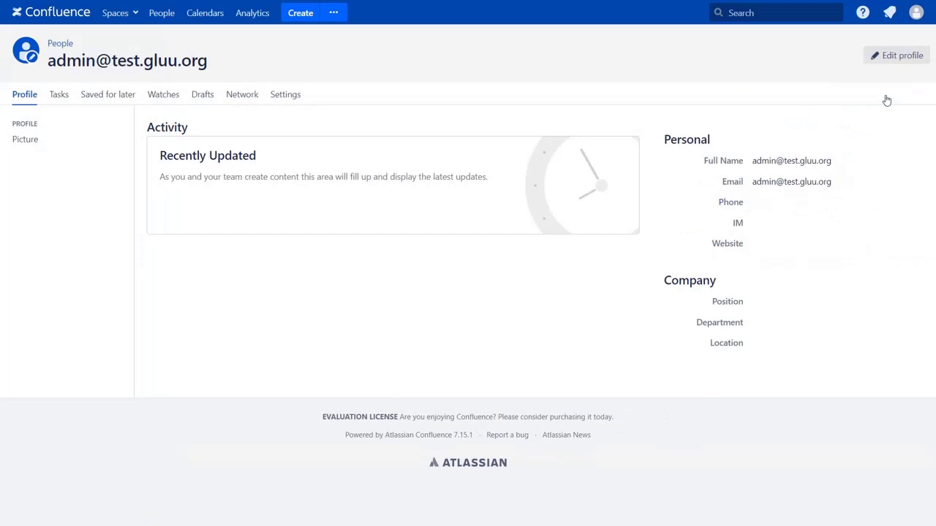